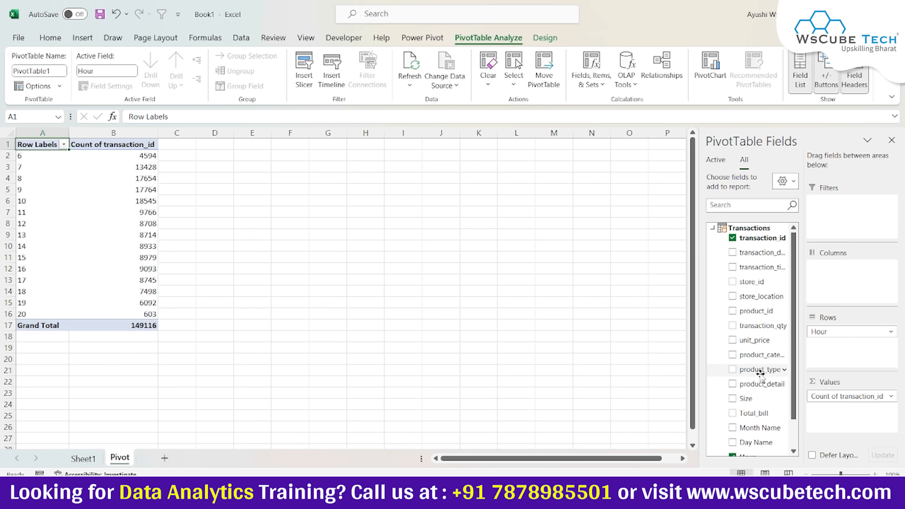
# Step: Add Total_bill to the PivotTable values and format its column as English (United States) dollar accounting, including the grand total
pyautogui.scroll(-2, 759, 373)
pyautogui.moveTo(761, 380); pyautogui.dragTo(848, 410)
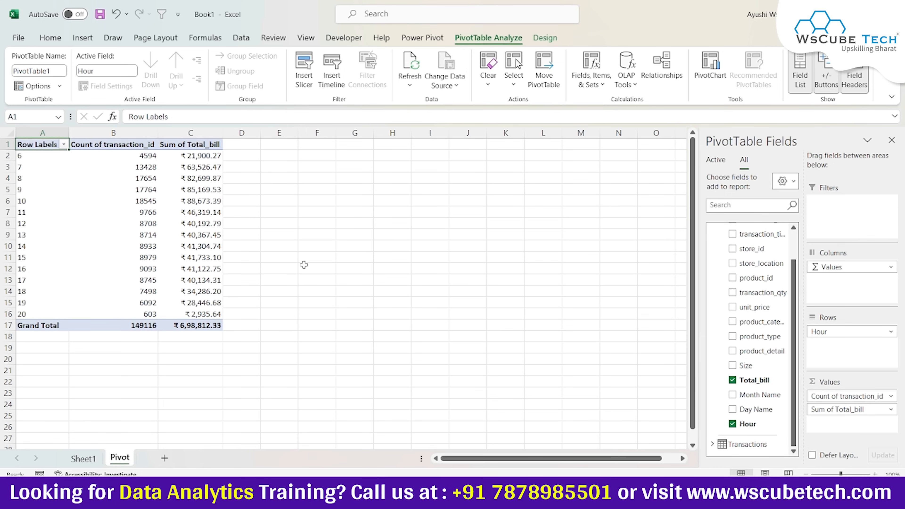
pyautogui.moveTo(192, 157); pyautogui.dragTo(192, 315)
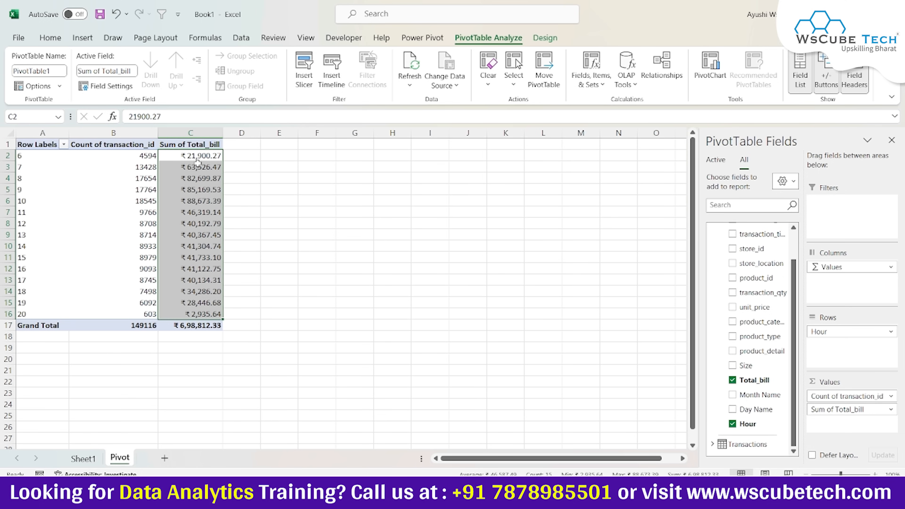
pyautogui.moveTo(195, 159); pyautogui.dragTo(179, 326)
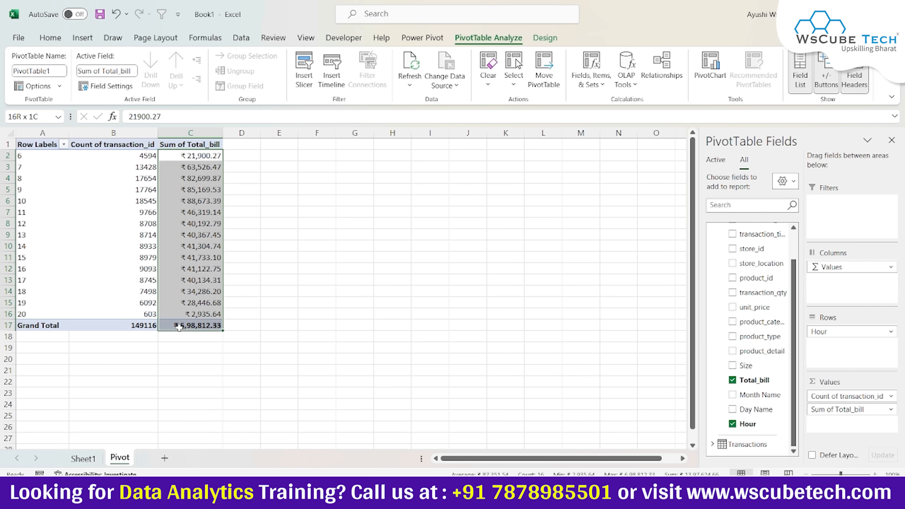
pyautogui.click(50, 38)
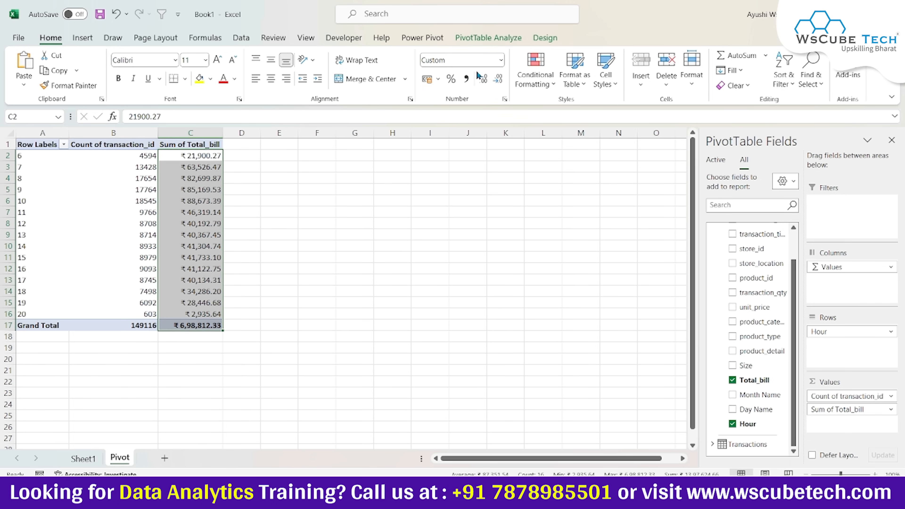
pyautogui.click(437, 79)
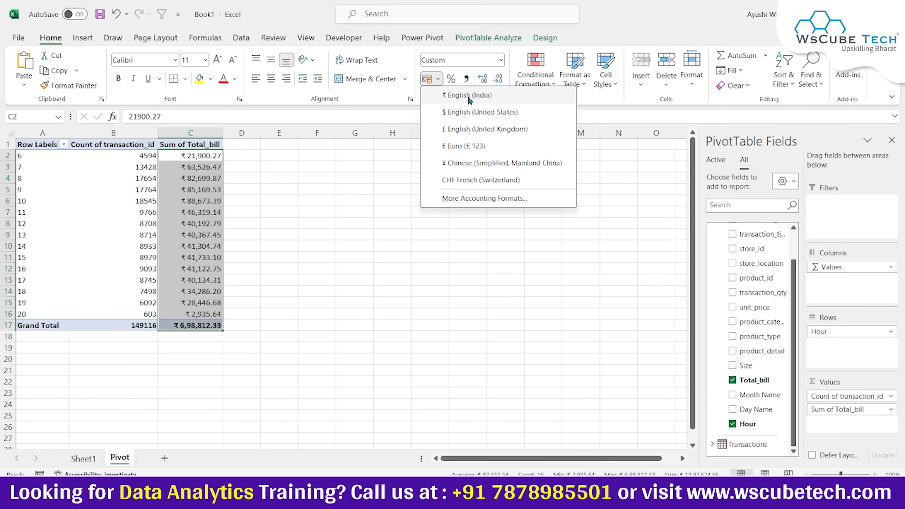
pyautogui.click(459, 113)
pyautogui.click(320, 259)
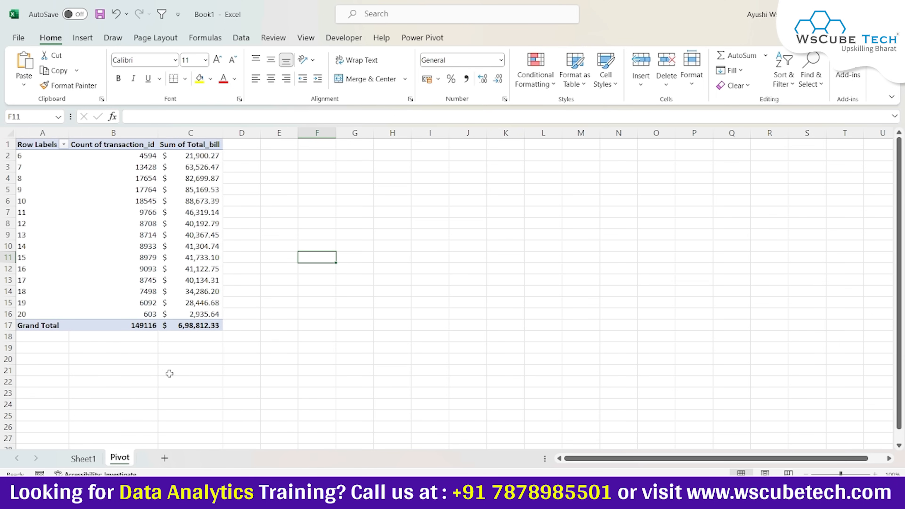
pyautogui.click(183, 261)
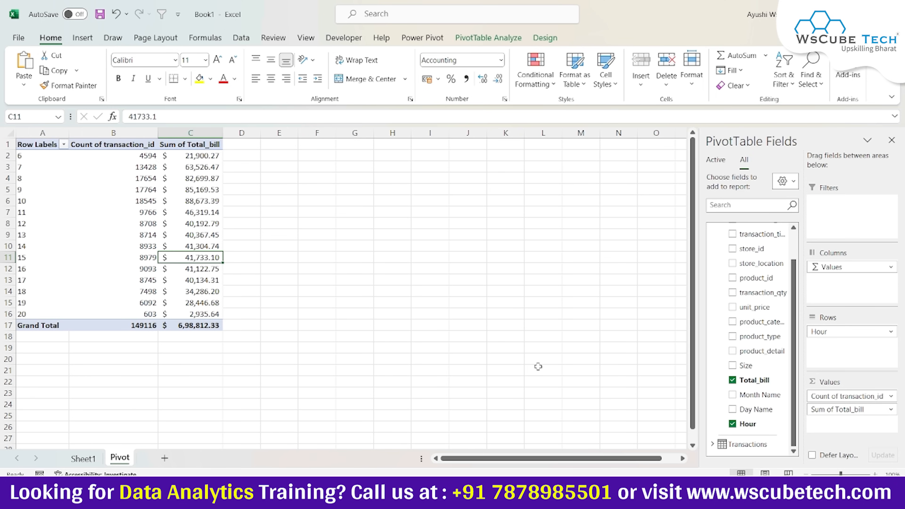
# Step: Remove the transaction_id and Total_bill fields from the PivotTable values and summarize transaction_qty by hour instead
pyautogui.moveTo(215, 163)
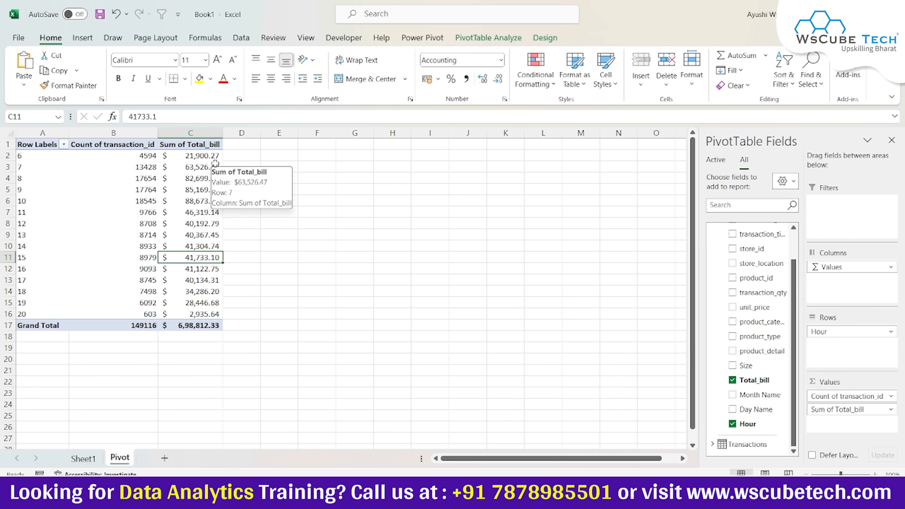
pyautogui.moveTo(108, 153)
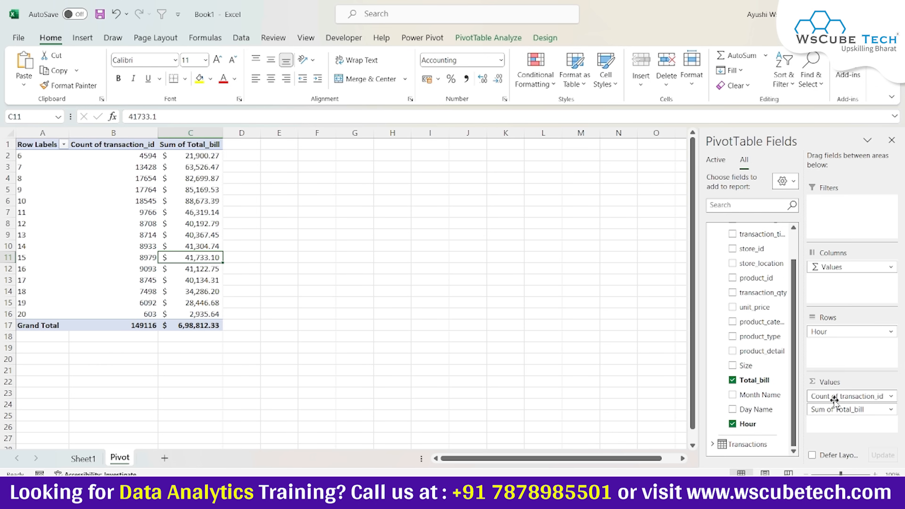
pyautogui.moveTo(834, 399); pyautogui.dragTo(798, 393)
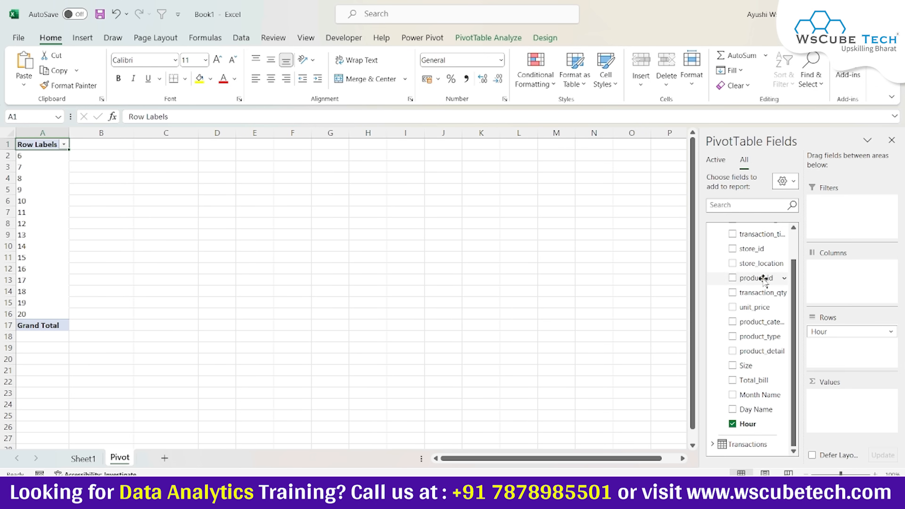
pyautogui.scroll(1, 762, 263)
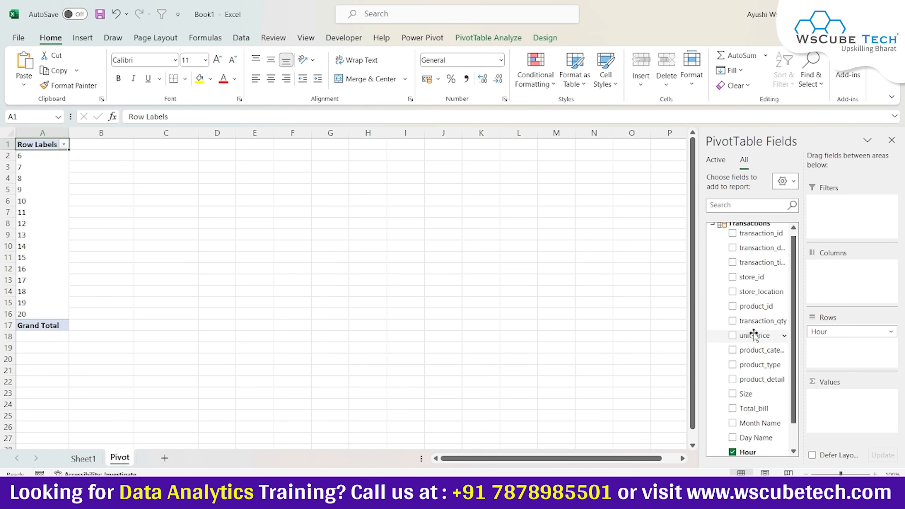
pyautogui.moveTo(755, 321); pyautogui.dragTo(837, 414)
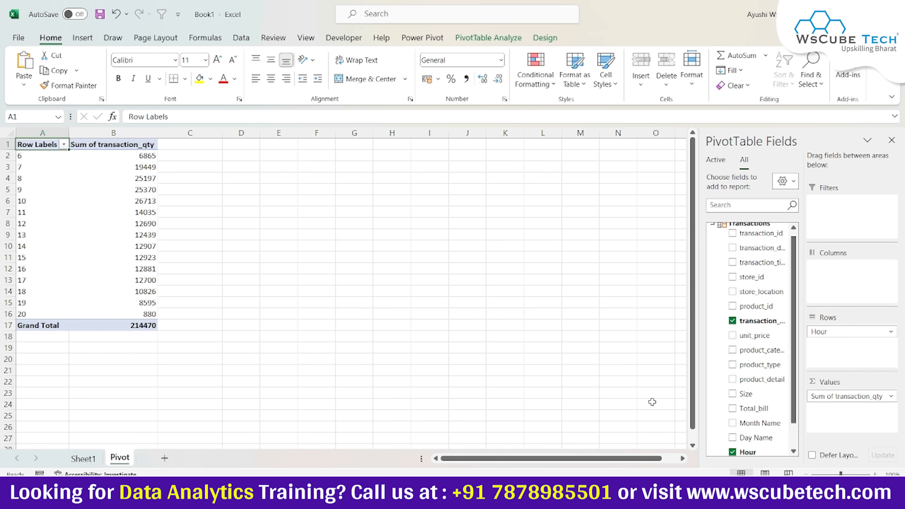
# Step: Temporarily add transaction_id to the PivotTable values summarized by Count for comparison, and remove it again
pyautogui.scroll(1, 743, 251)
pyautogui.moveTo(743, 238); pyautogui.dragTo(832, 414)
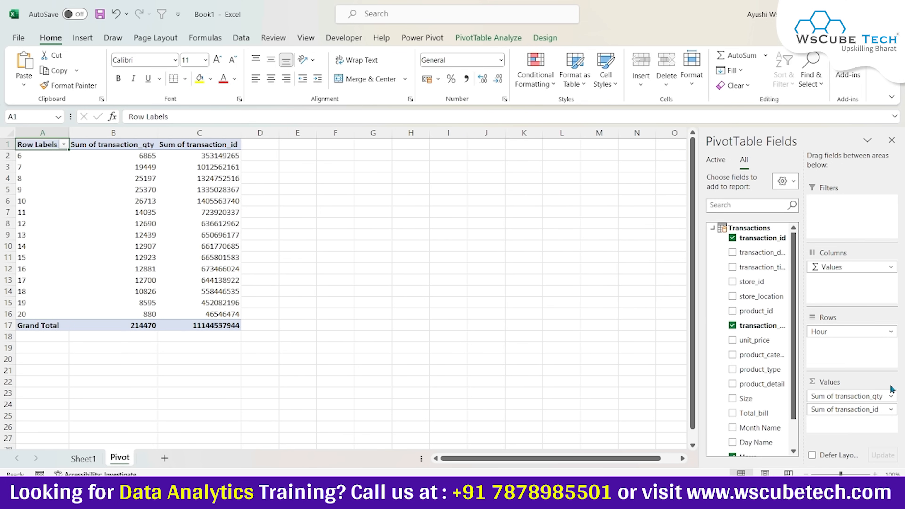
pyautogui.click(891, 409)
pyautogui.click(850, 394)
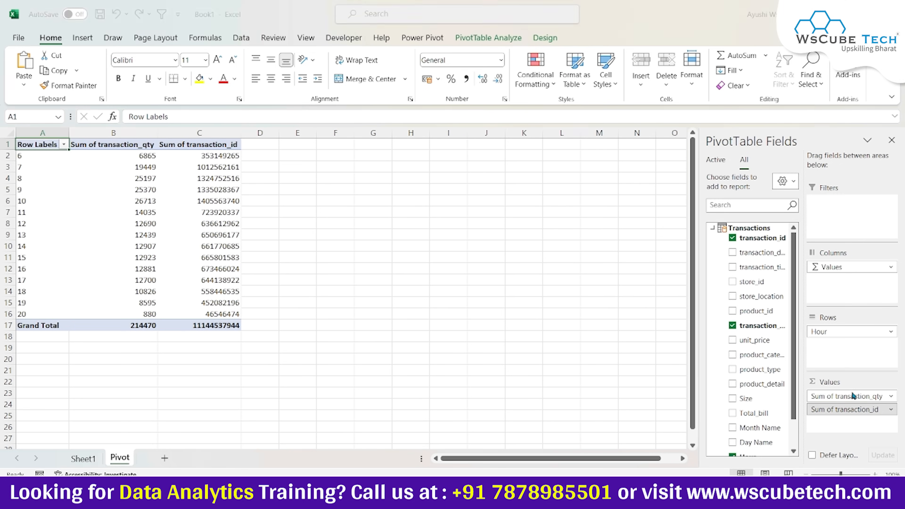
pyautogui.click(298, 320)
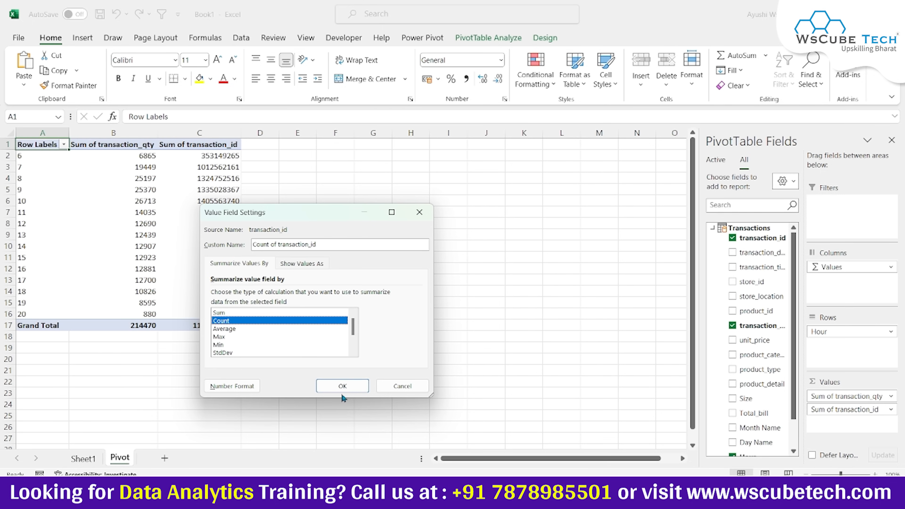
pyautogui.click(341, 386)
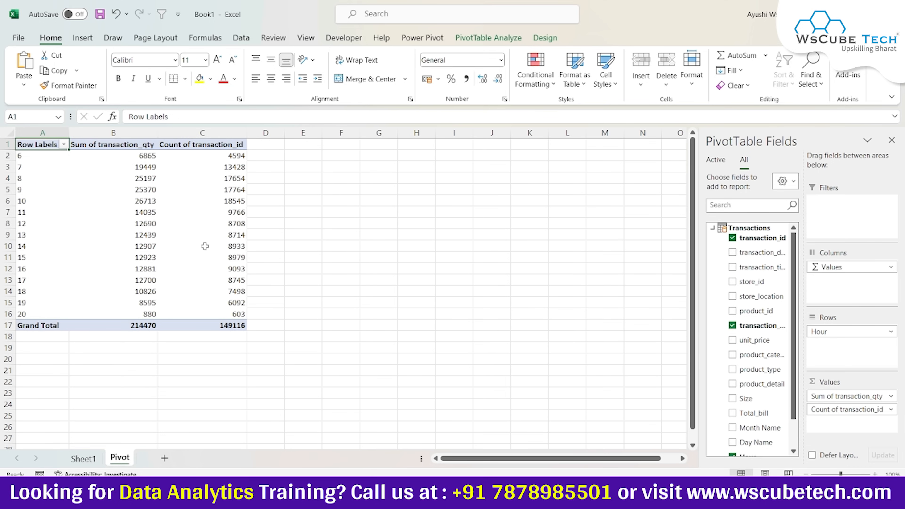
pyautogui.moveTo(221, 247)
pyautogui.moveTo(842, 412); pyautogui.dragTo(782, 412)
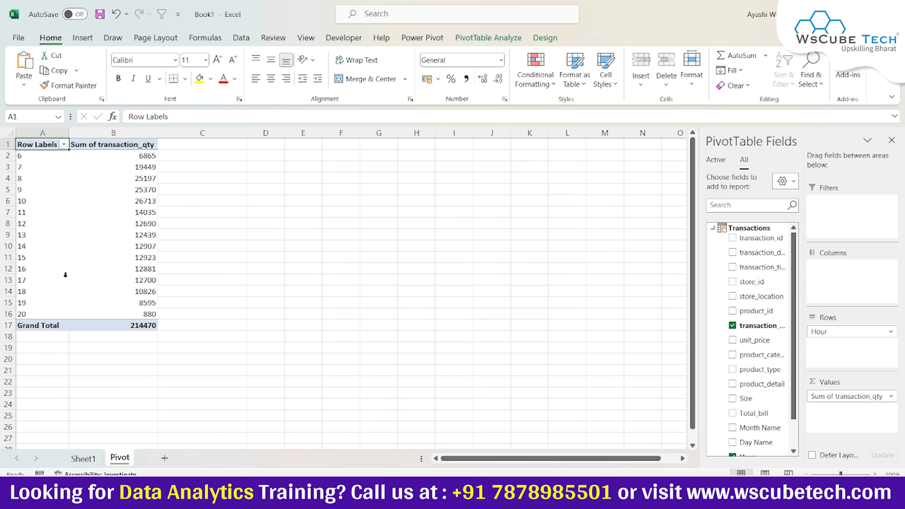
# Step: Insert a 2-D line chart with markers from the whole PivotTable of hourly transaction quantities
pyautogui.moveTo(34, 148); pyautogui.dragTo(120, 324)
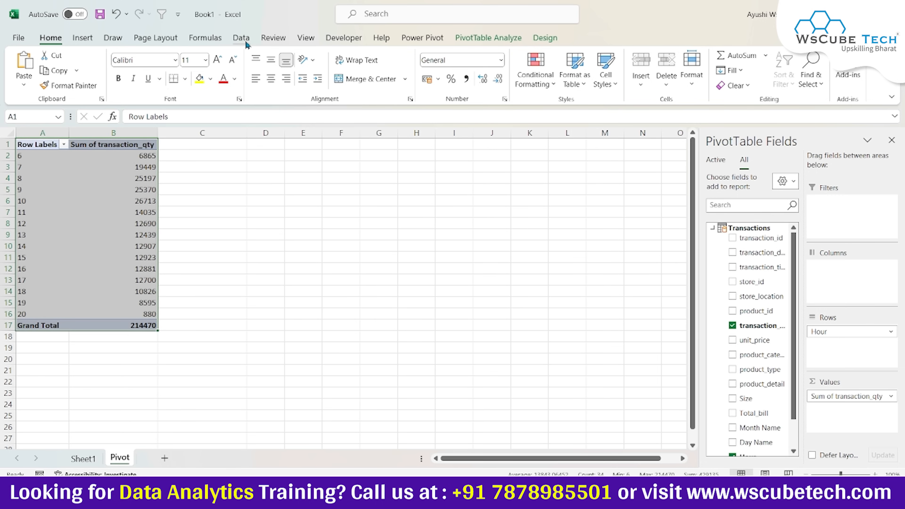
pyautogui.click(84, 39)
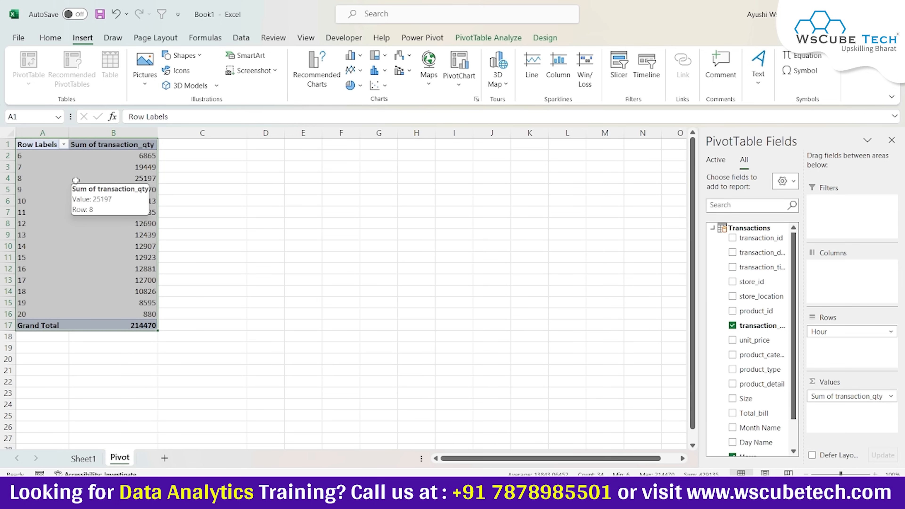
pyautogui.click(353, 70)
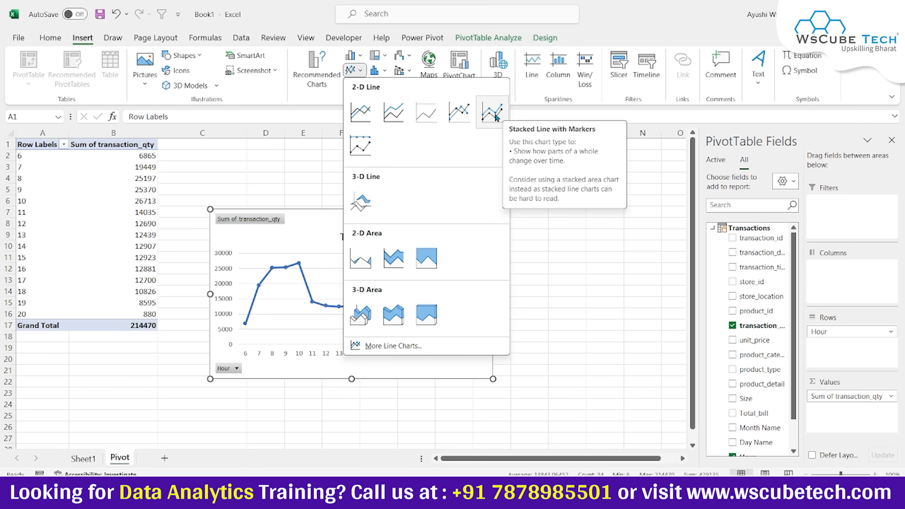
pyautogui.click(467, 115)
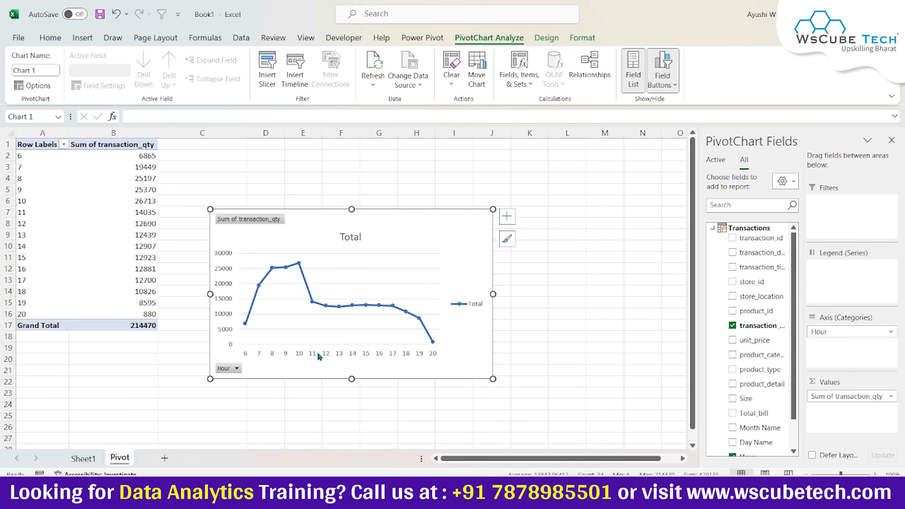
# Step: Delete the line chart's legend and hide all field buttons on the chart
pyautogui.click(475, 306)
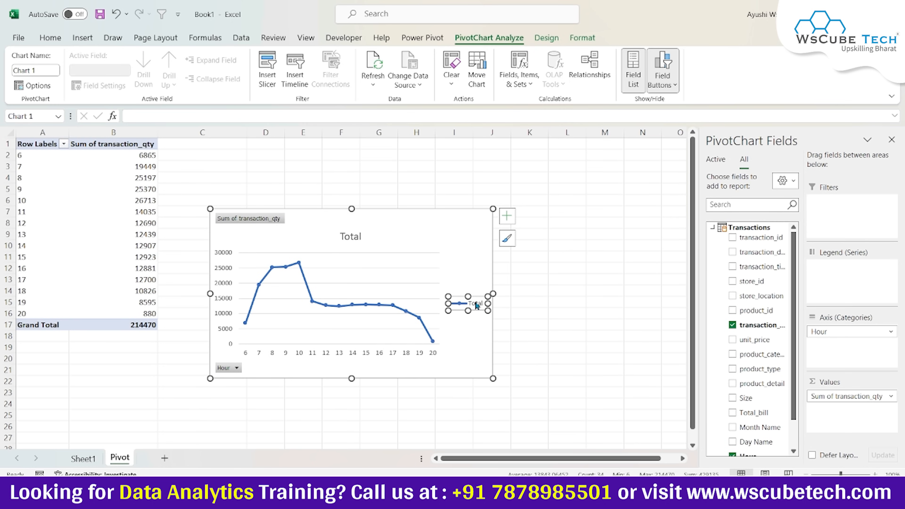
pyautogui.press('Delete')
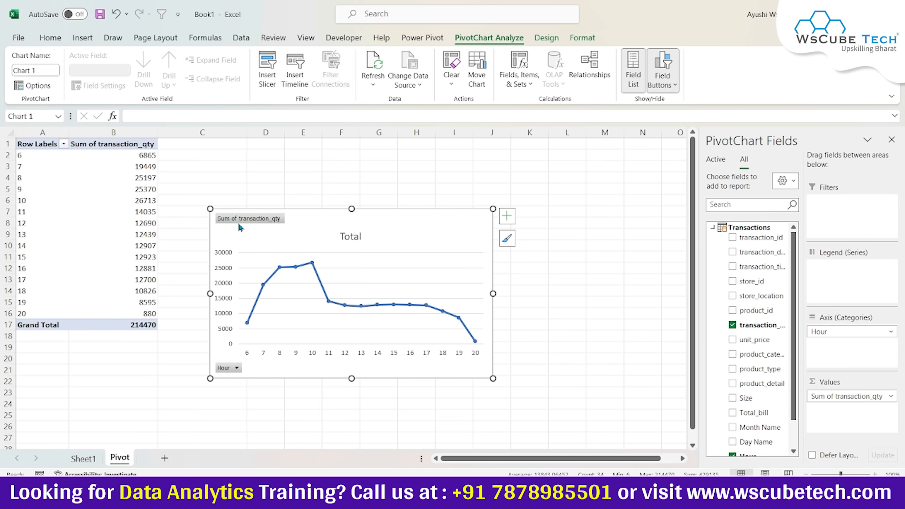
pyautogui.rightClick(234, 218)
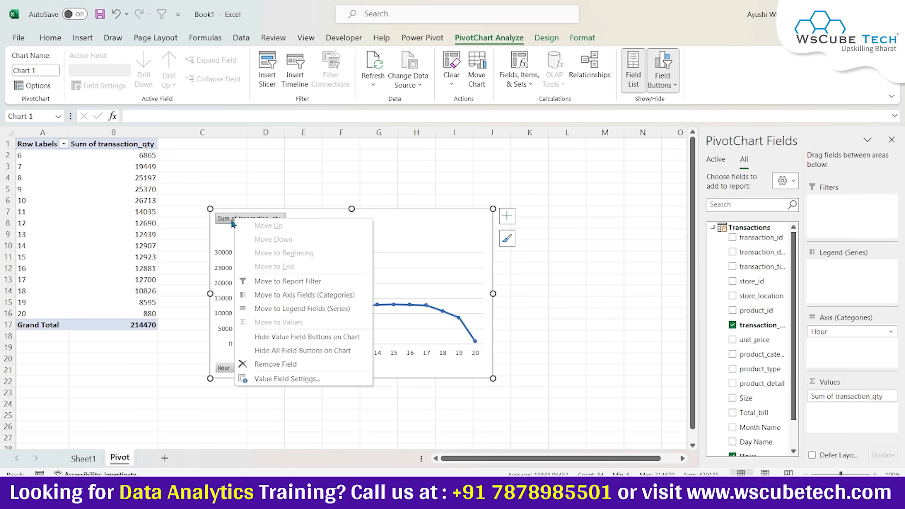
pyautogui.click(349, 192)
pyautogui.click(265, 219)
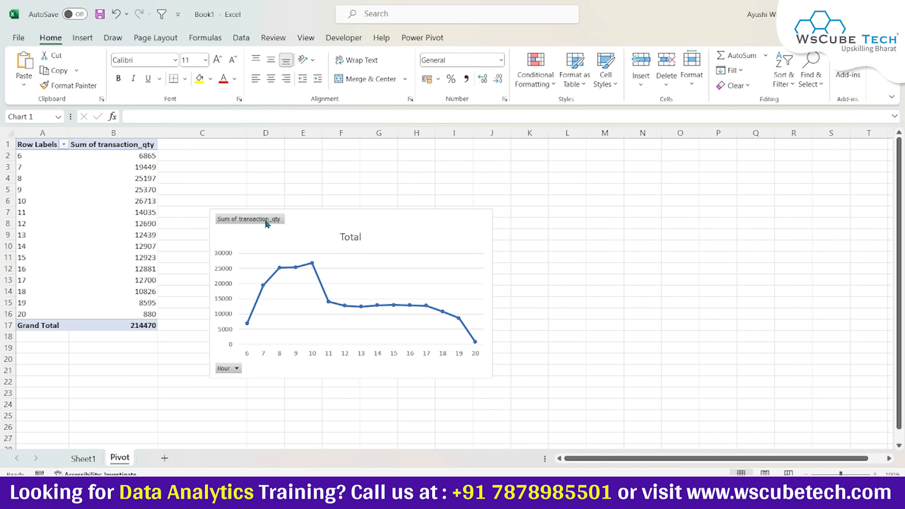
pyautogui.rightClick(266, 221)
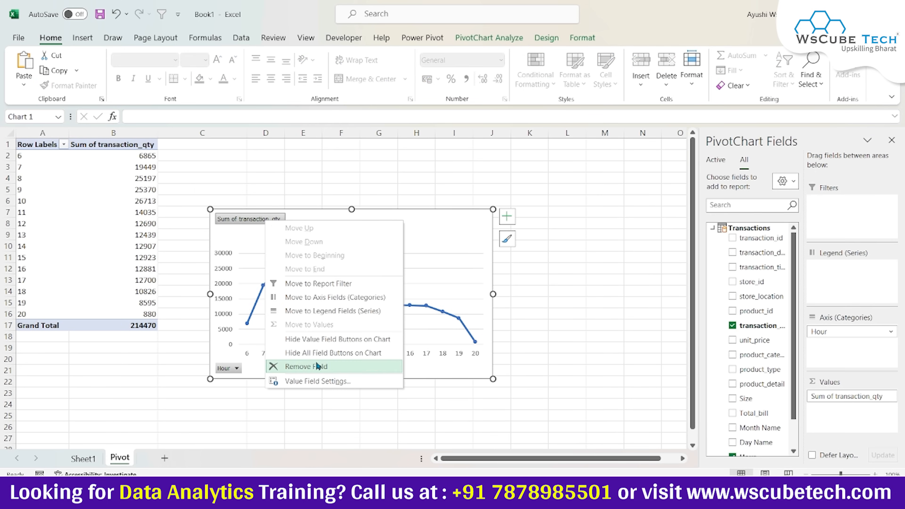
pyautogui.click(320, 355)
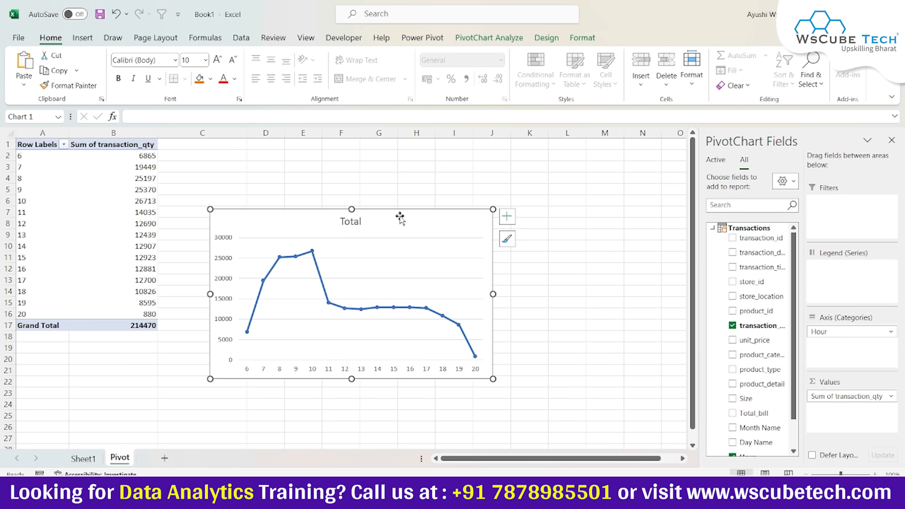
pyautogui.moveTo(401, 214); pyautogui.dragTo(461, 168)
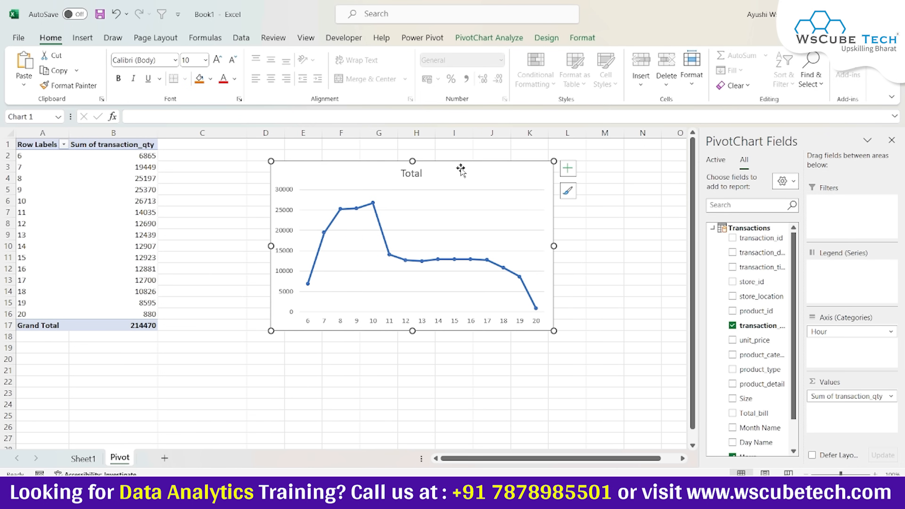
# Step: Add a new worksheet named Dashboard
pyautogui.click(173, 456)
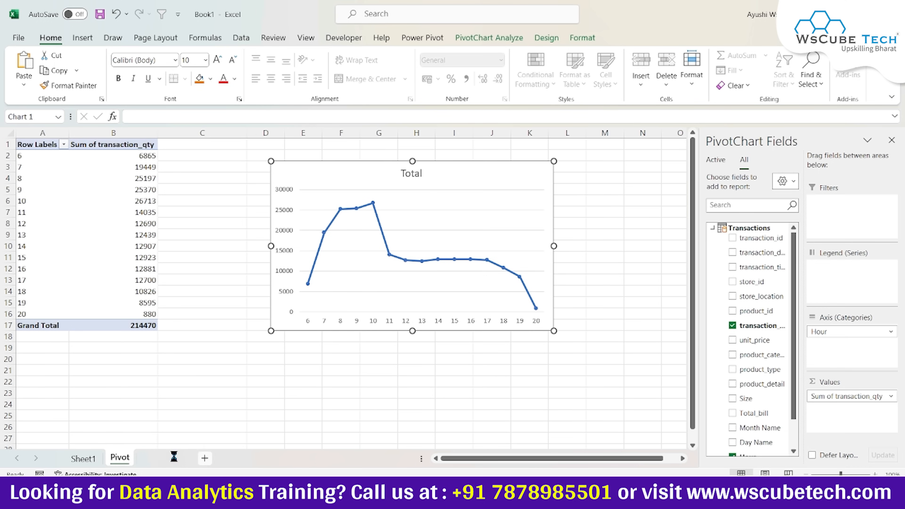
pyautogui.doubleClick(156, 458)
pyautogui.write('Dashboard')
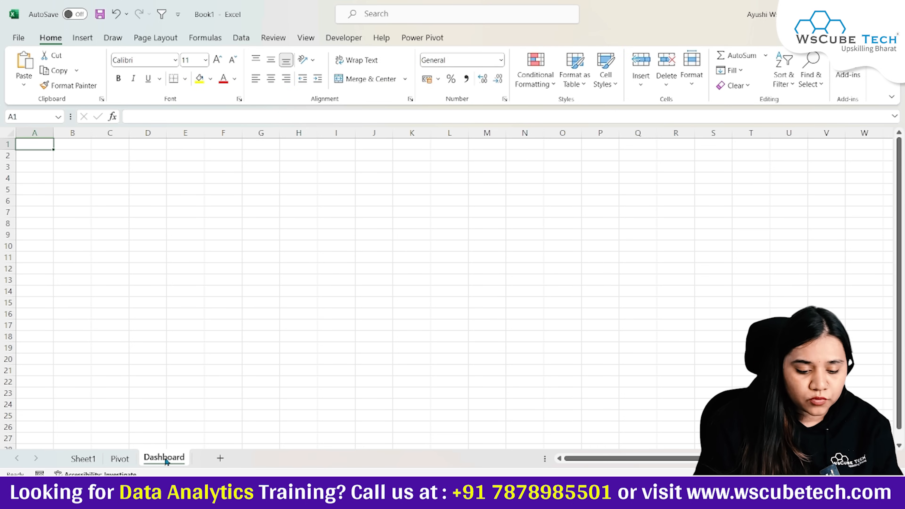
# Step: Move the line chart from the Pivot sheet to the Dashboard sheet, placing its upper edge in row 2 near column A
pyautogui.click(119, 458)
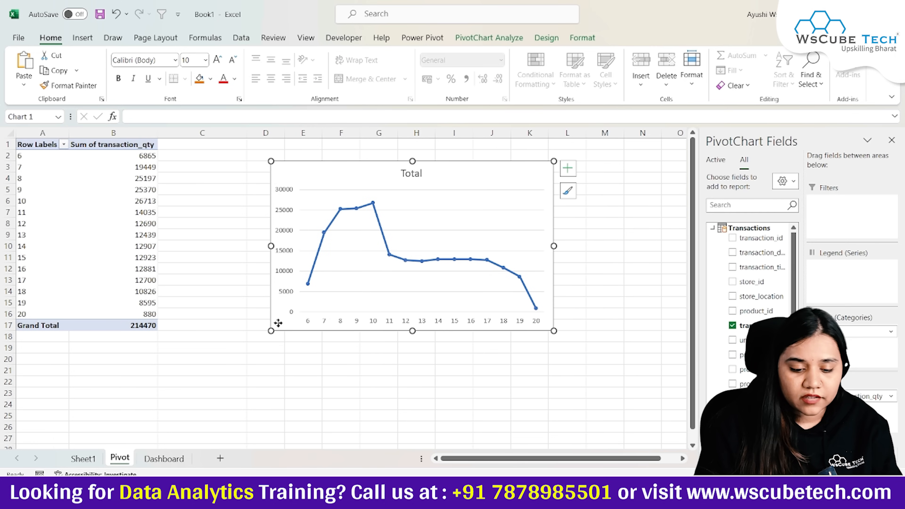
pyautogui.hotkey('ctrl', 'x')
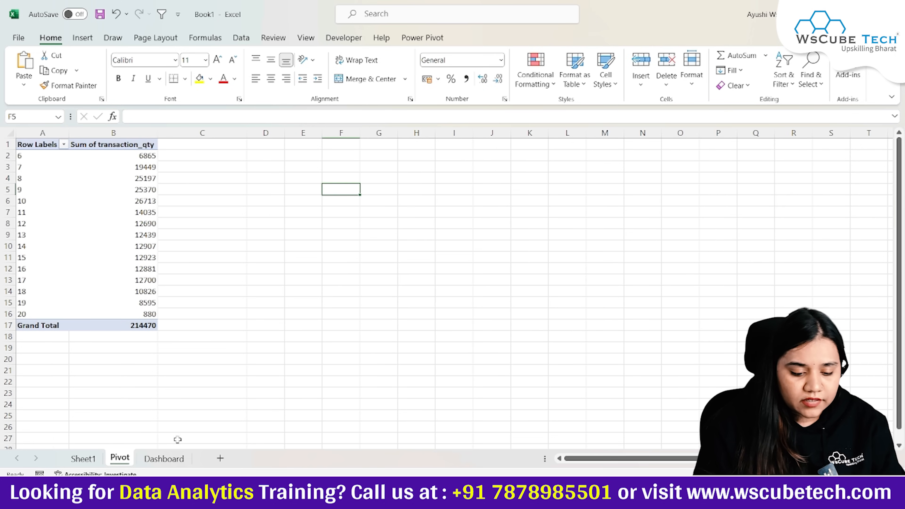
pyautogui.click(167, 462)
pyautogui.hotkey('ctrl', 'v')
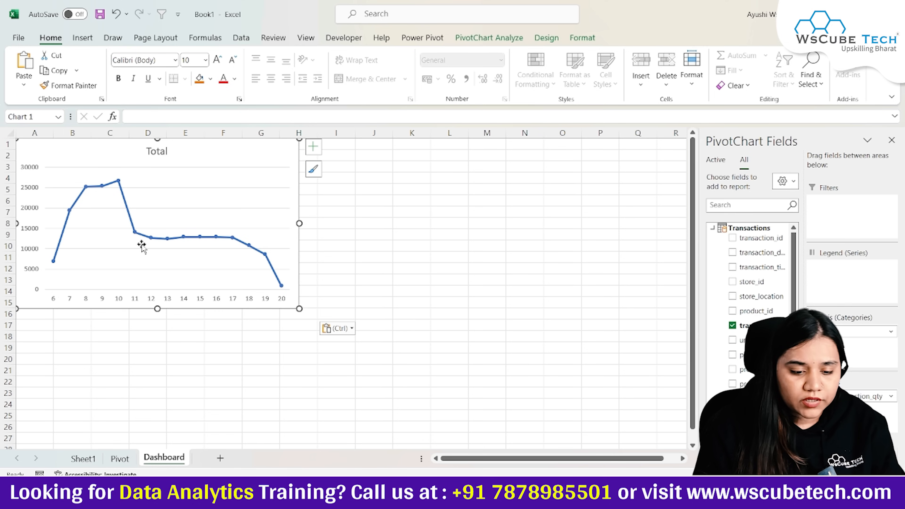
pyautogui.moveTo(227, 149); pyautogui.dragTo(242, 162)
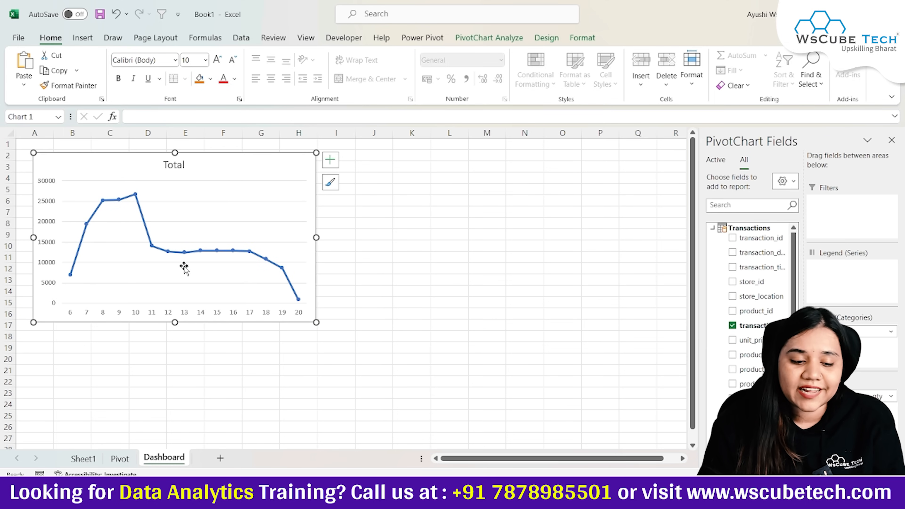
# Step: Change the line chart's title to "Quantity Ordered Based on Hours"
pyautogui.click(334, 166)
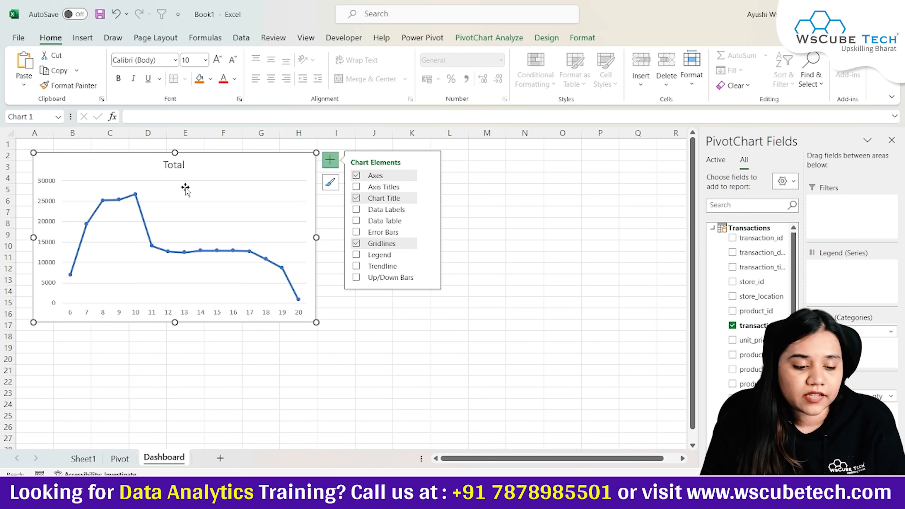
pyautogui.doubleClick(176, 166)
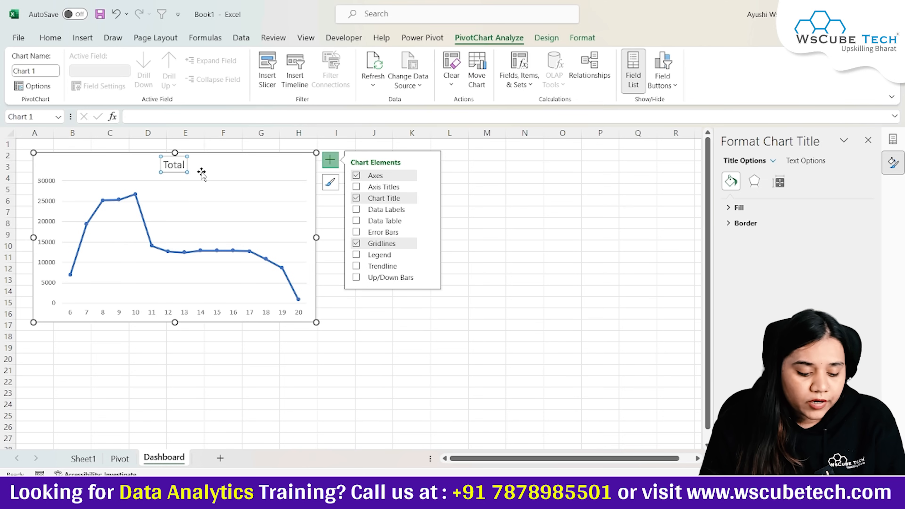
pyautogui.click(171, 164)
pyautogui.doubleClick(170, 164)
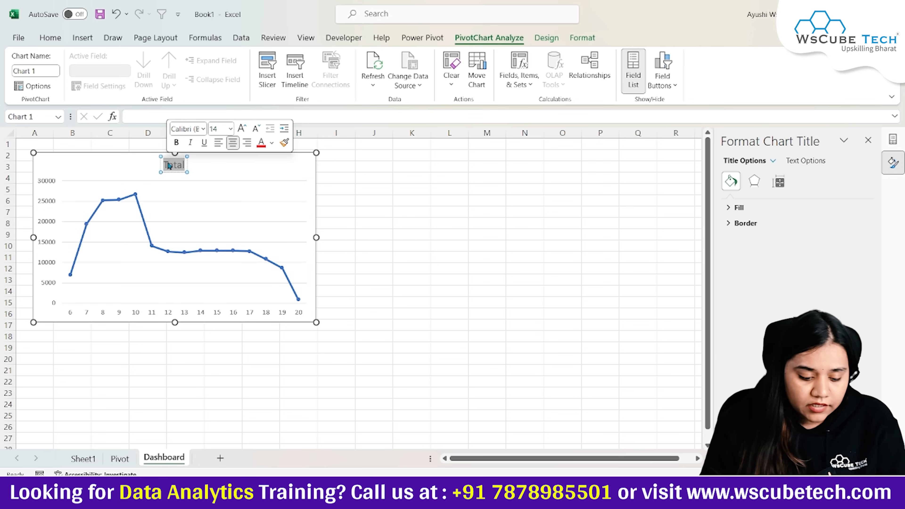
pyautogui.write('Q')
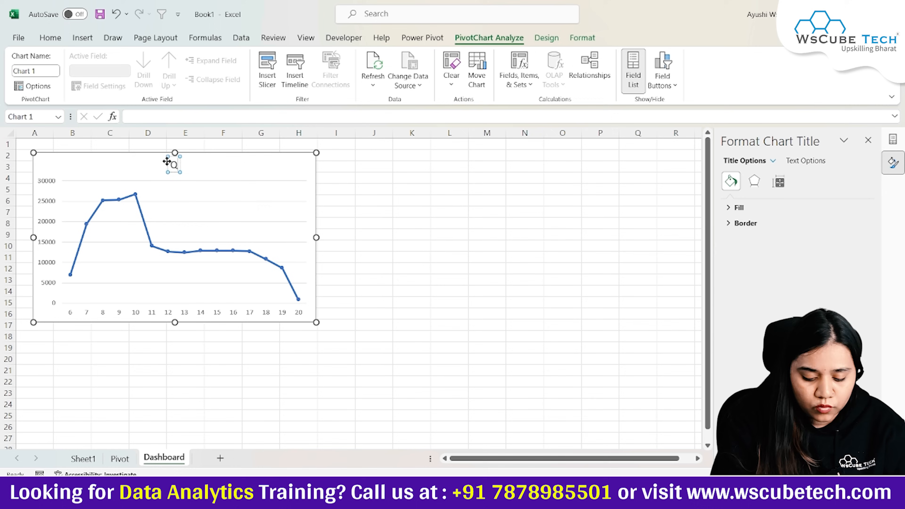
pyautogui.write('uantity Orde')
pyautogui.write('red hou')
pyautogui.write('r')
pyautogui.press('BackSpace')
pyautogui.press('BackSpace')
pyautogui.press('BackSpace')
pyautogui.press('BackSpace')
pyautogui.write('Based on')
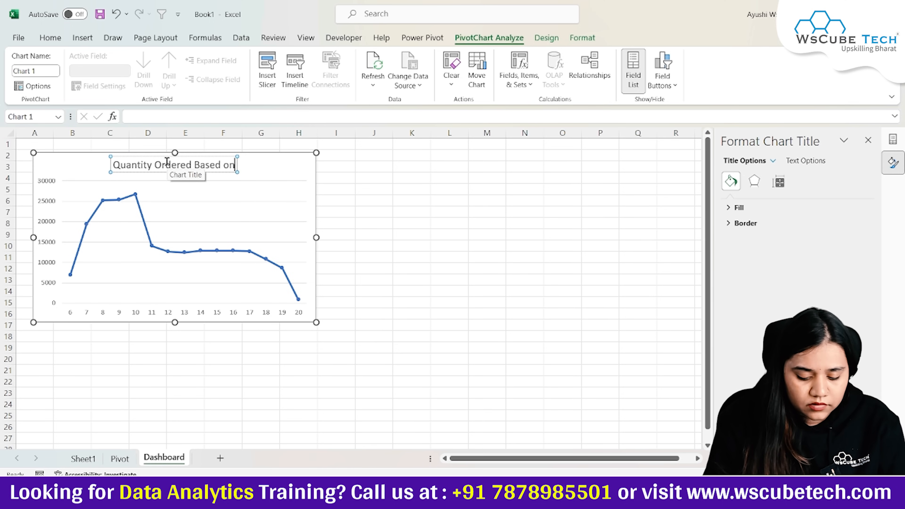
pyautogui.write(' Hours')
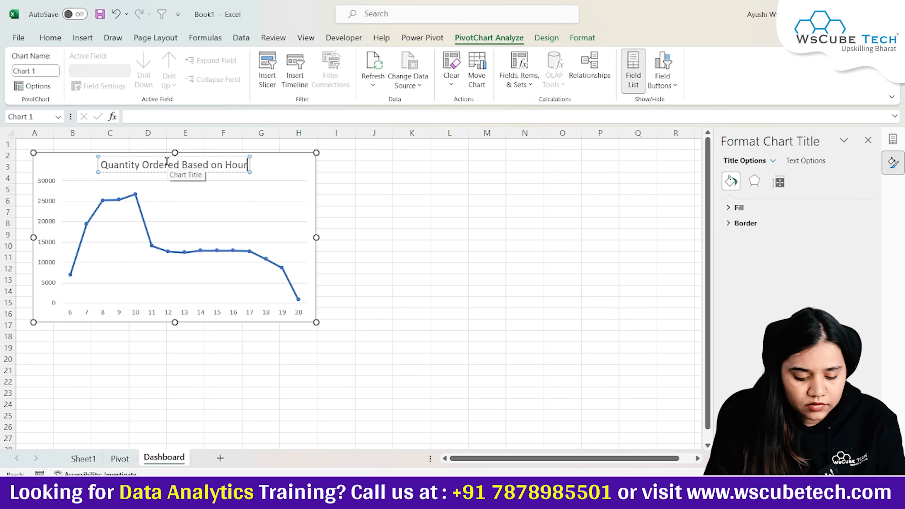
pyautogui.click(412, 241)
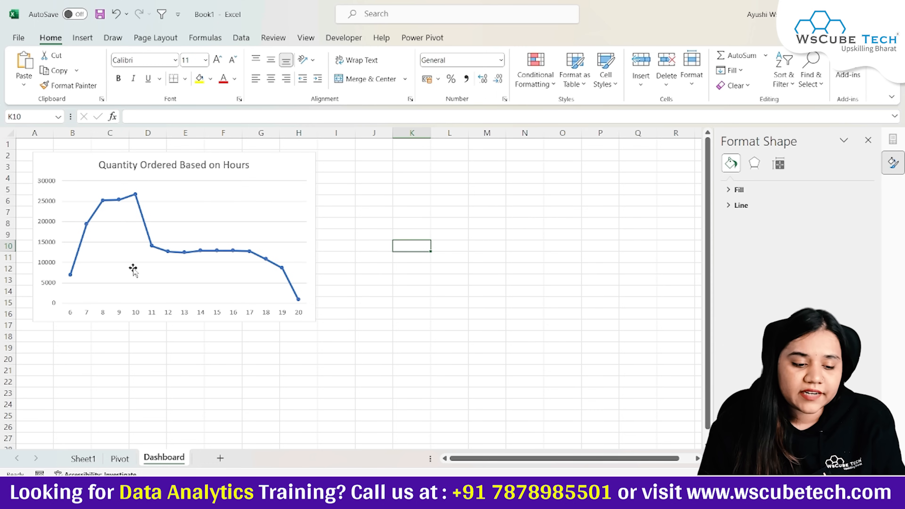
# Step: Add axis titles to the line chart and name the vertical axis "Quantity"
pyautogui.click(41, 257)
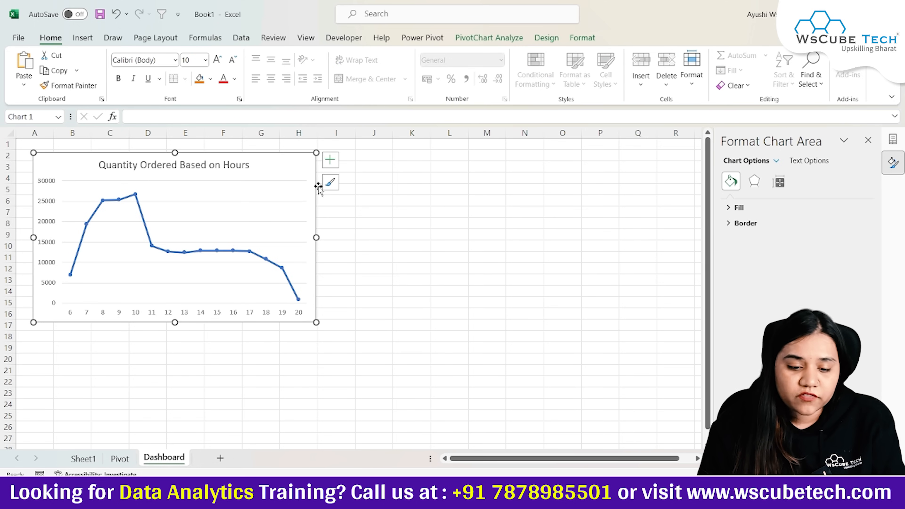
pyautogui.click(330, 161)
pyautogui.click(357, 187)
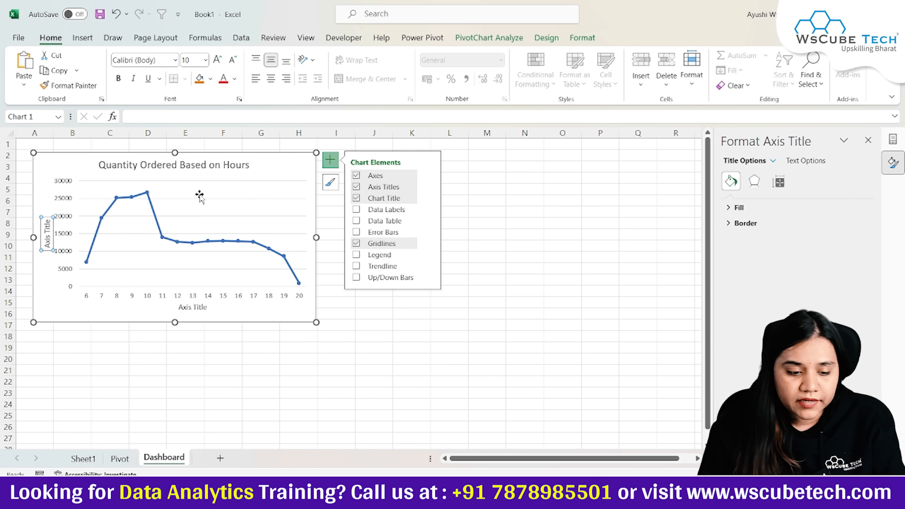
pyautogui.click(50, 239)
pyautogui.doubleClick(50, 239)
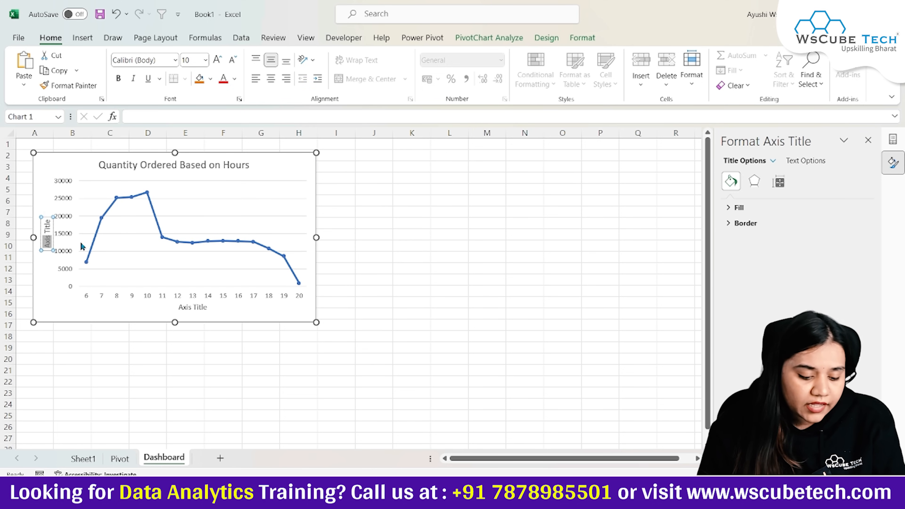
pyautogui.hotkey('ctrl', 'a')
pyautogui.press('Delete')
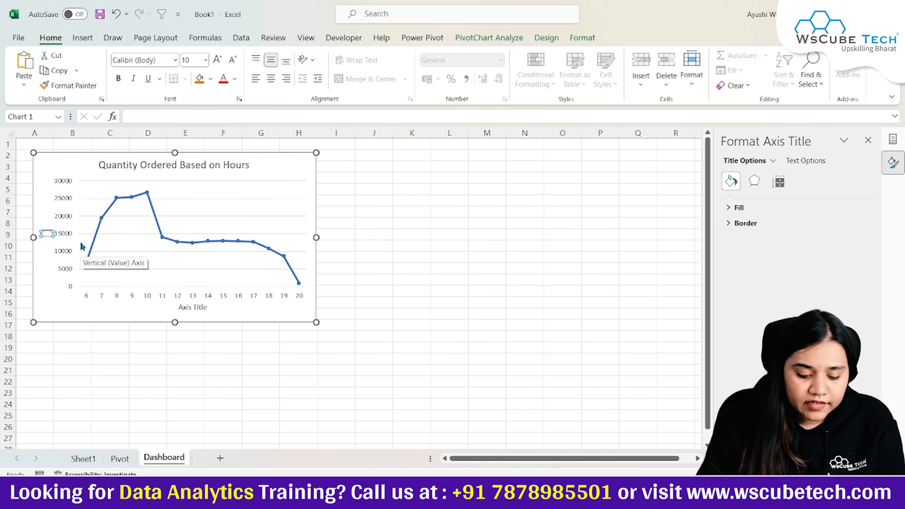
pyautogui.write('Quantity')
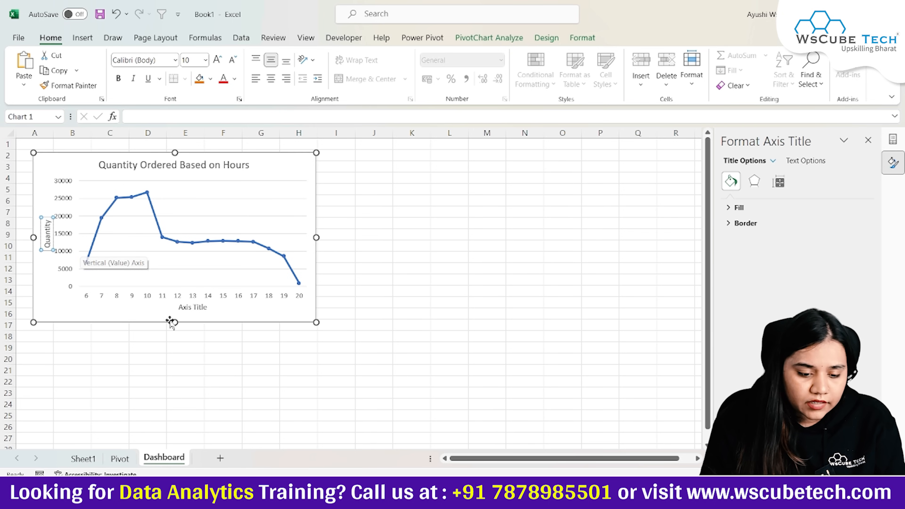
# Step: Set the line chart's horizontal axis title to "Hours"
pyautogui.click(191, 307)
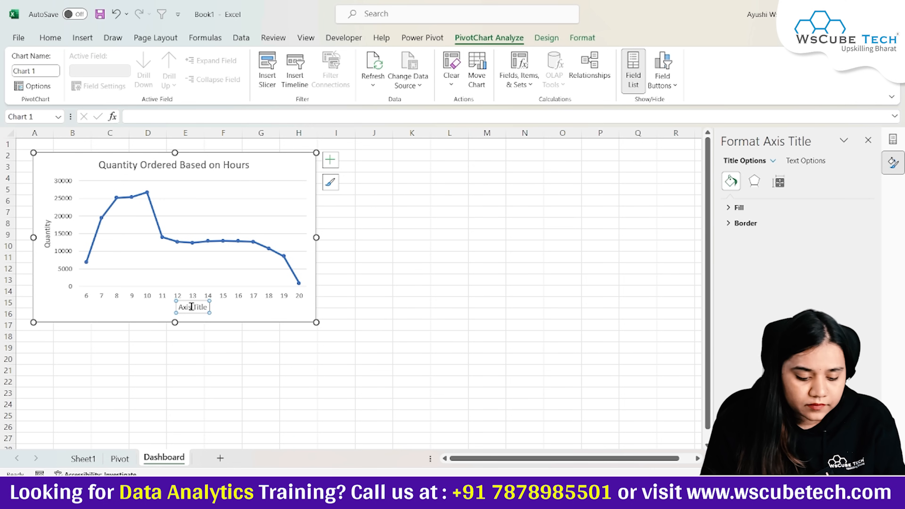
pyautogui.doubleClick(192, 307)
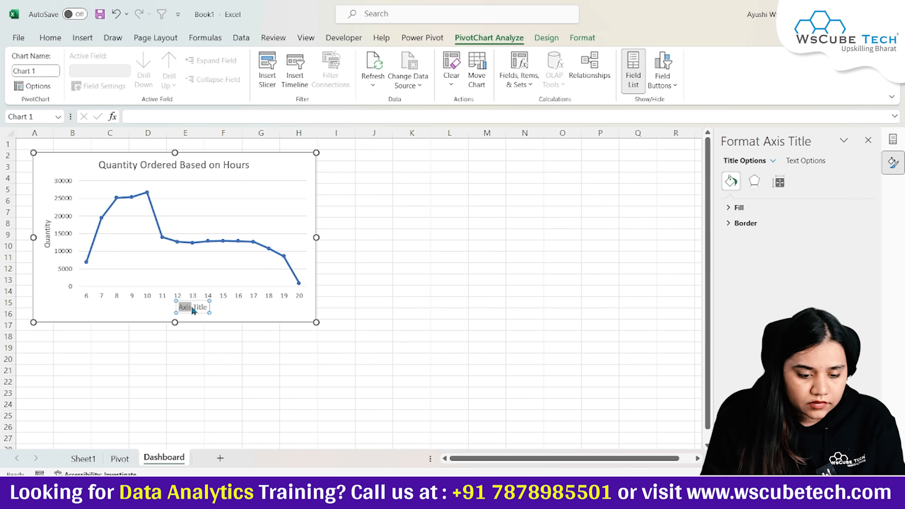
pyautogui.hotkey('ctrl', 'a')
pyautogui.press('BackSpace')
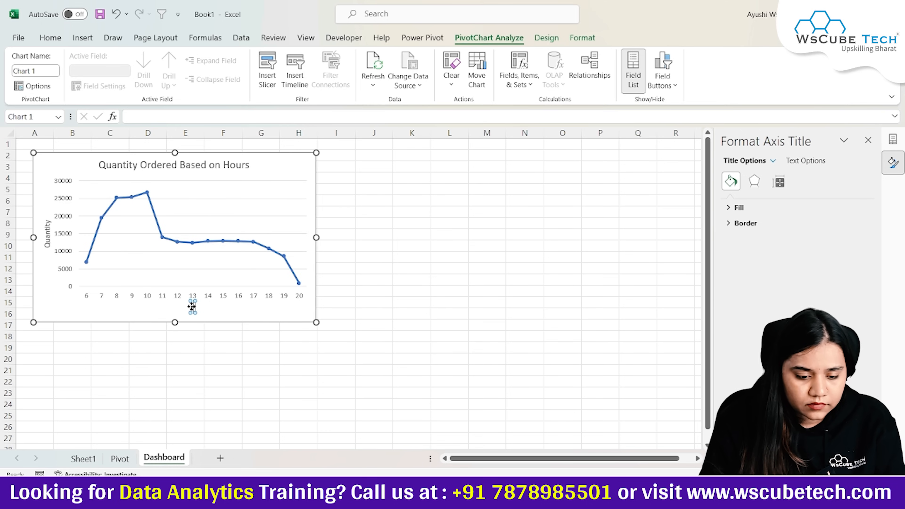
pyautogui.write('Hours')
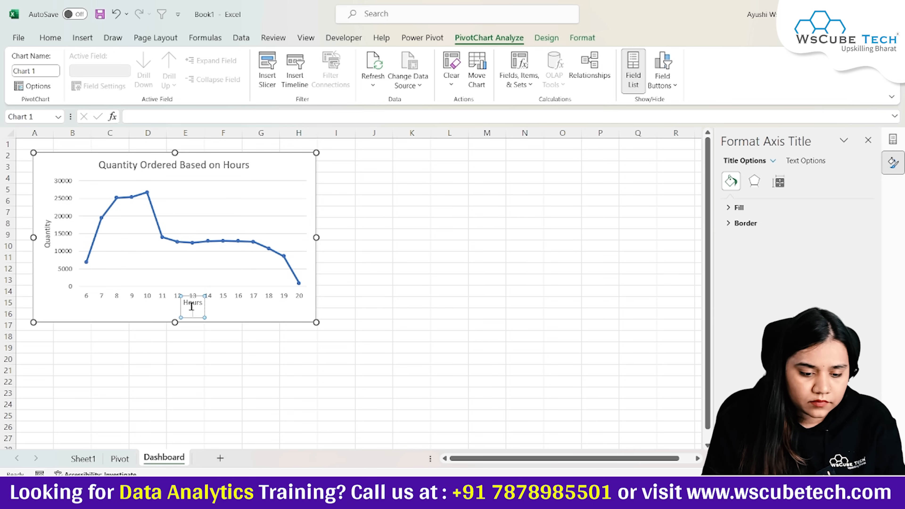
pyautogui.click(228, 309)
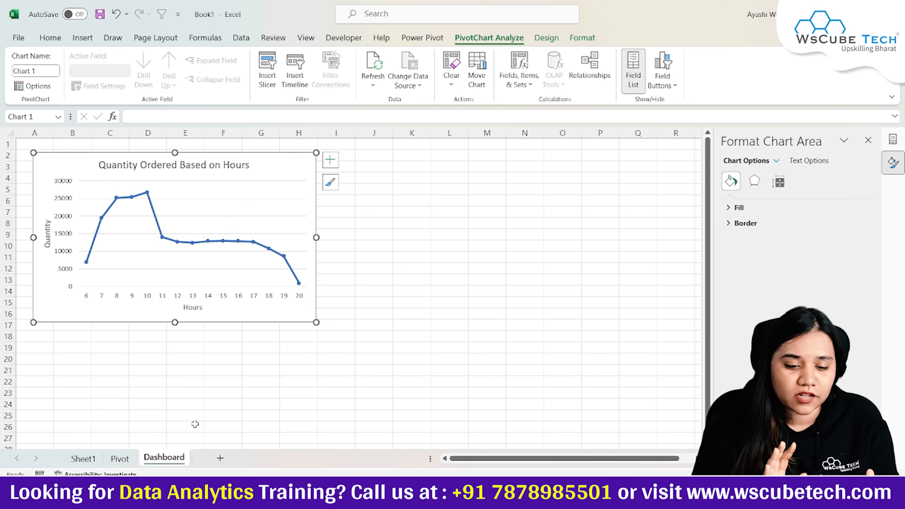
# Step: Copy the whole hourly quantity PivotTable on the Pivot sheet and paste the copy at cell D1
pyautogui.click(125, 460)
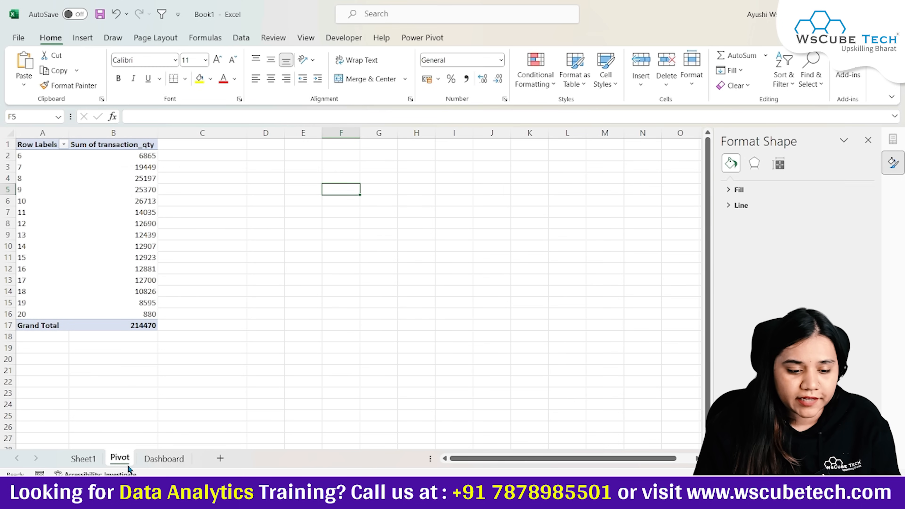
pyautogui.click(206, 367)
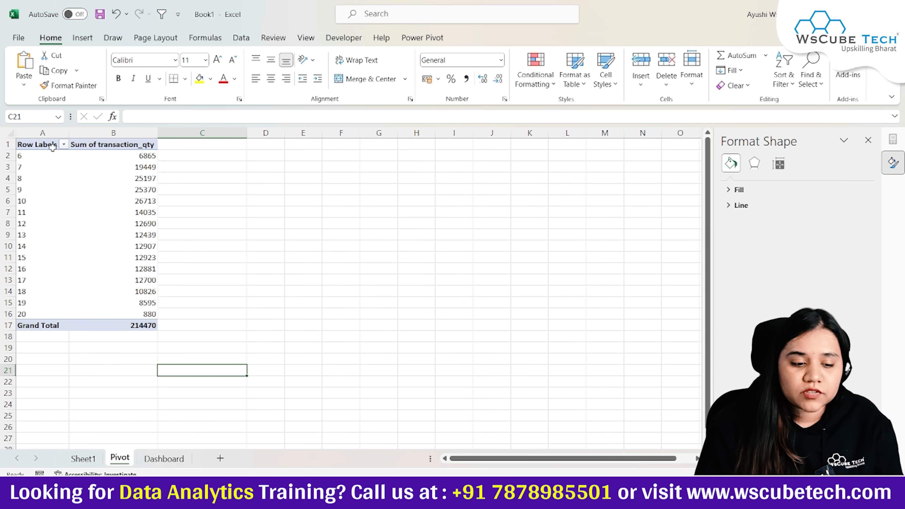
pyautogui.moveTo(120, 278)
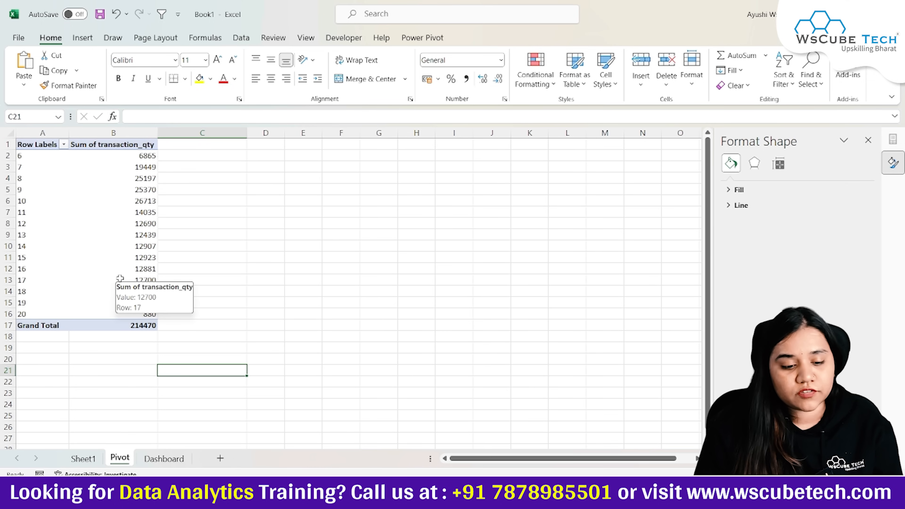
pyautogui.moveTo(41, 145); pyautogui.dragTo(119, 330)
pyautogui.hotkey('ctrl', 'c')
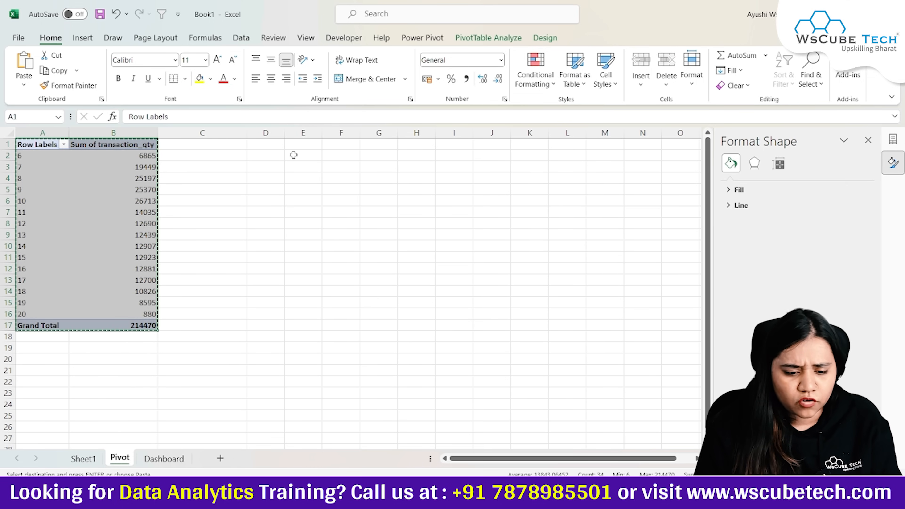
pyautogui.click(273, 145)
pyautogui.hotkey('ctrl', 'v')
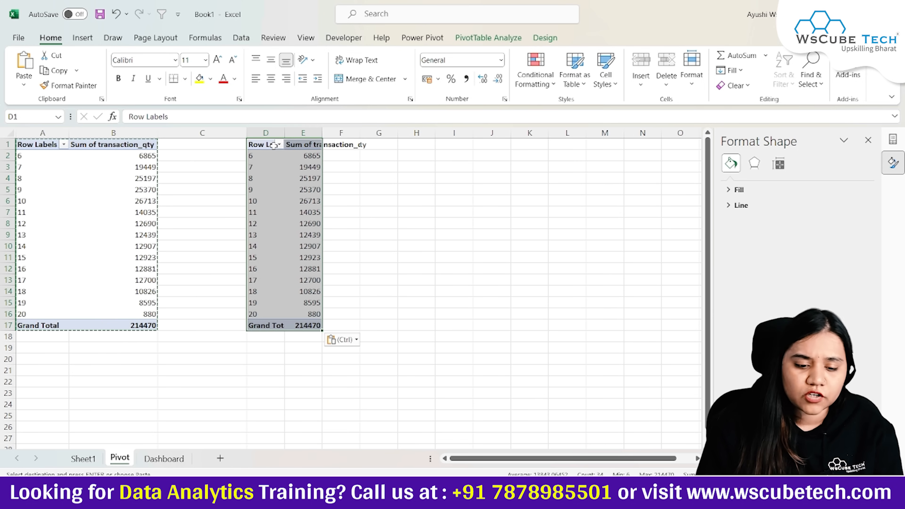
# Step: Fit the widths of columns D and E to their contents and select a value cell inside the copied PivotTable
pyautogui.doubleClick(284, 132)
pyautogui.doubleClick(337, 133)
pyautogui.click(435, 256)
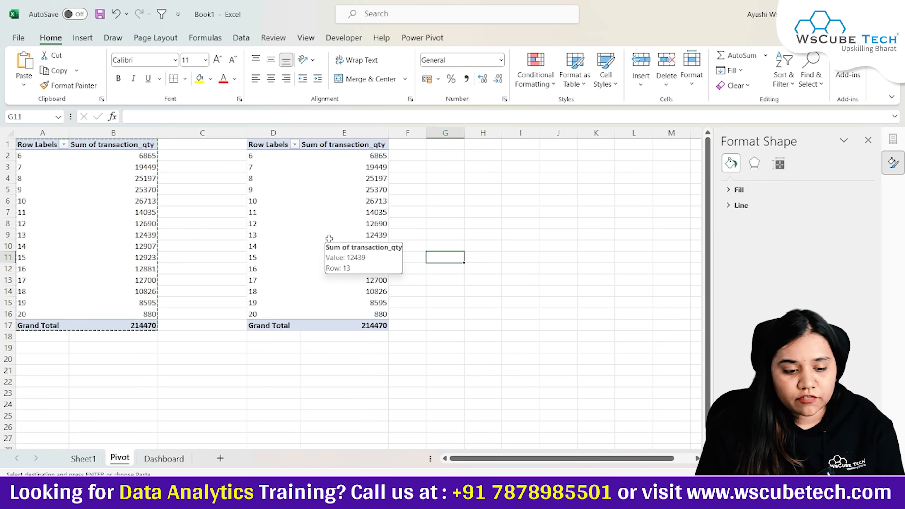
pyautogui.click(169, 289)
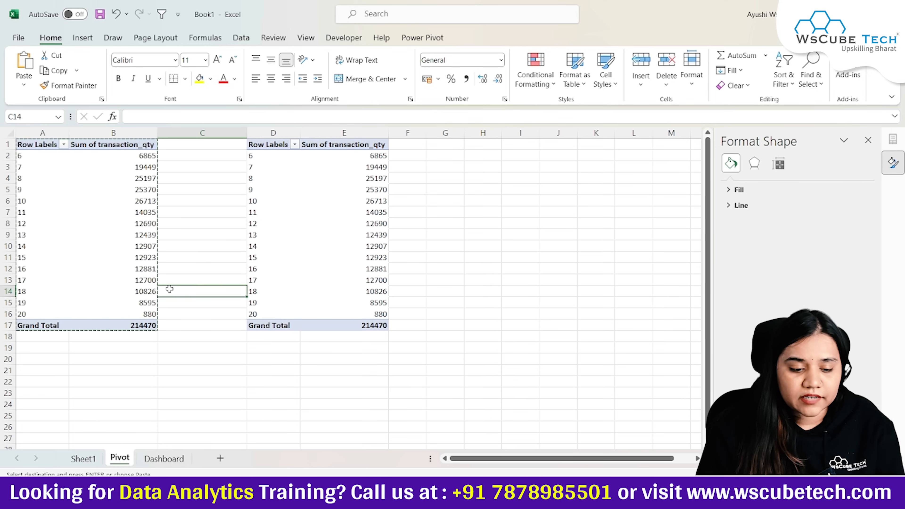
pyautogui.click(301, 238)
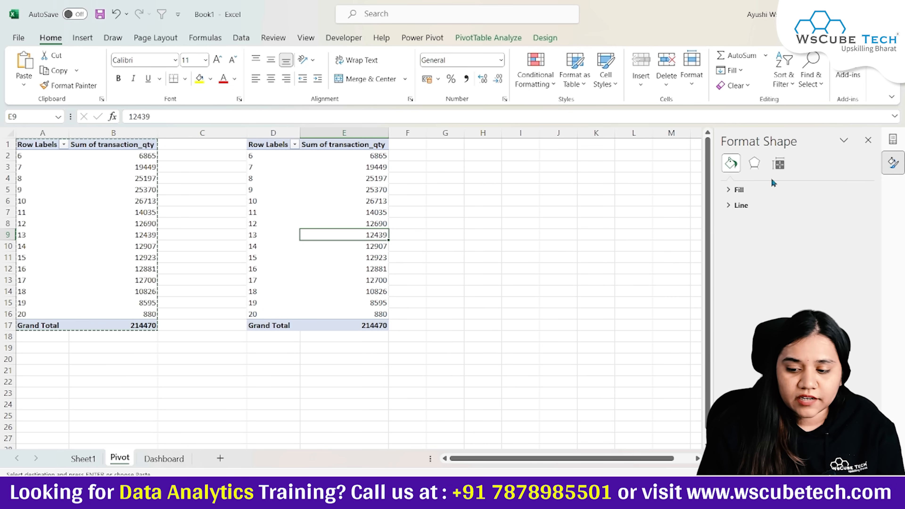